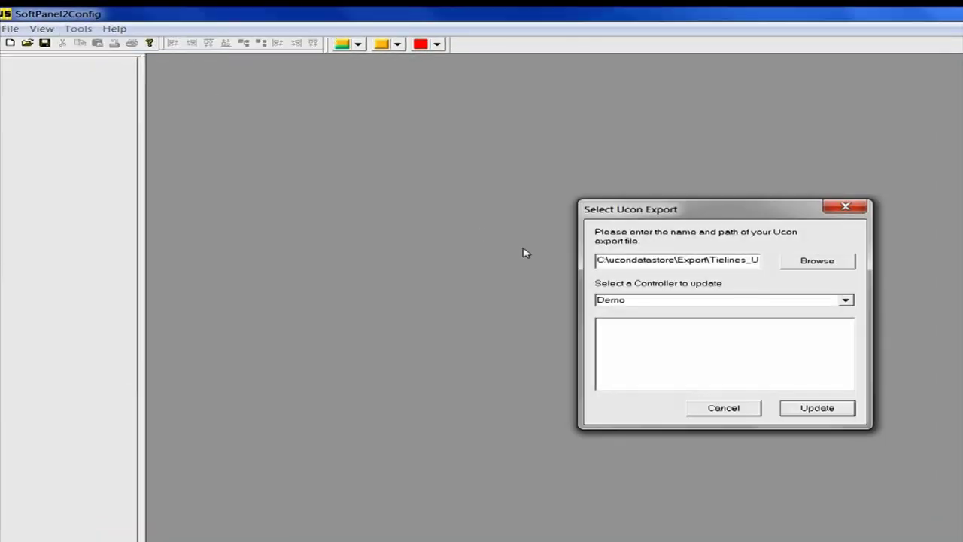
# - Choose Demo as the controller to update from the Ucon export file
pyautogui.click(847, 300)
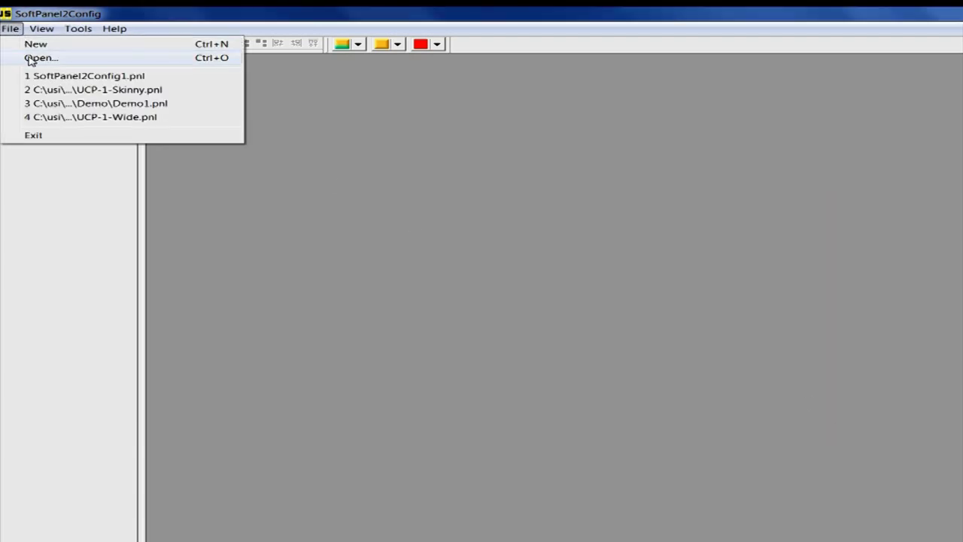
# - Open the UCP-1-Skinny.pnl panel, then the recently used Demo1.pnl panel
pyautogui.click(31, 59)
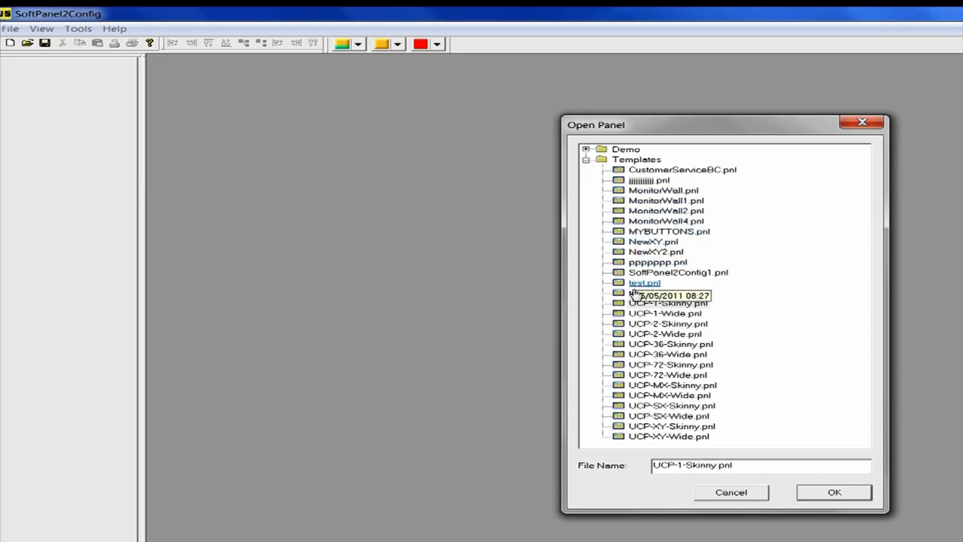
pyautogui.click(640, 303)
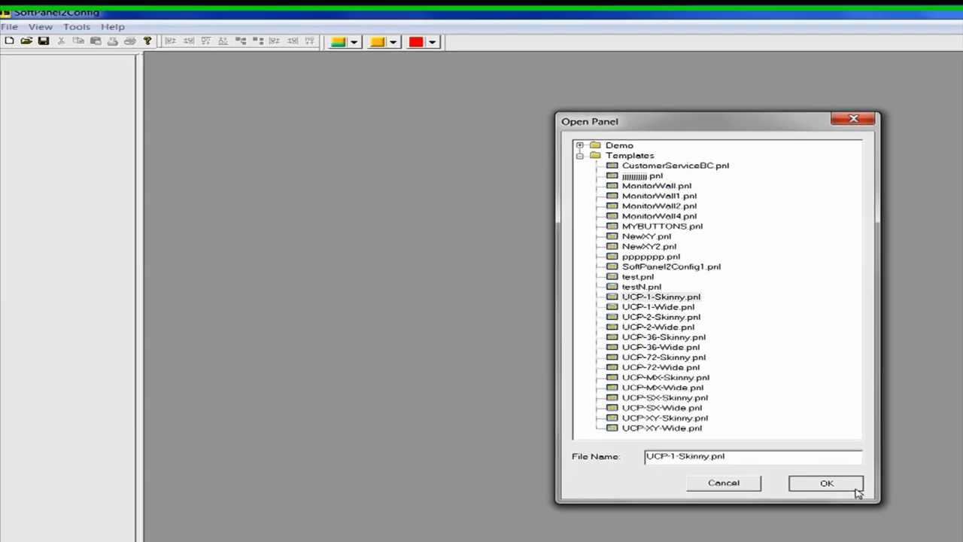
pyautogui.click(827, 483)
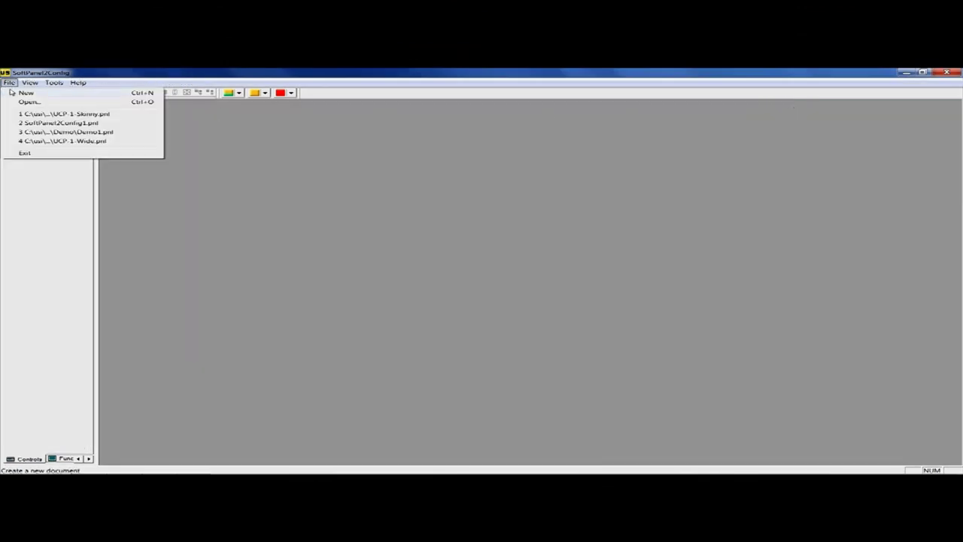
pyautogui.click(30, 125)
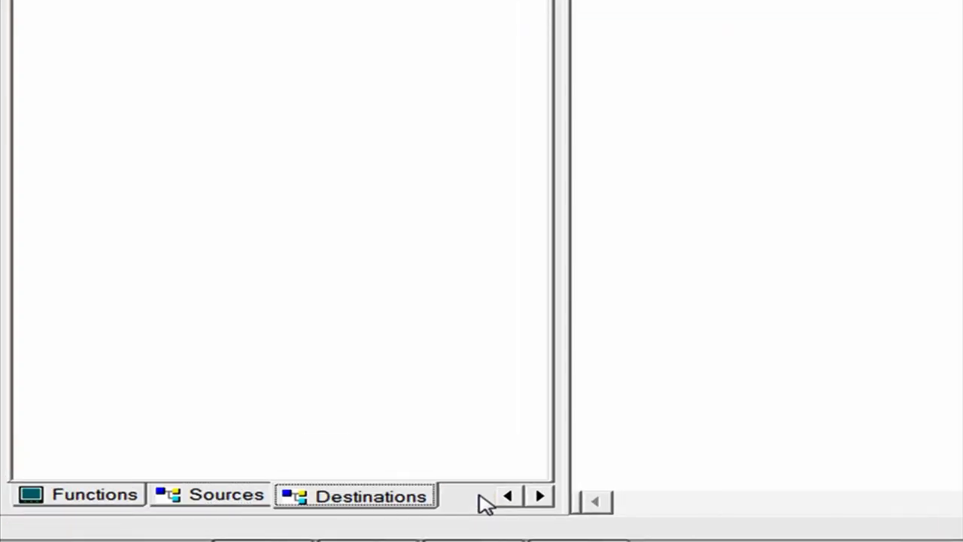
# - Switch the side list from Functions to the Controls list
pyautogui.click(99, 502)
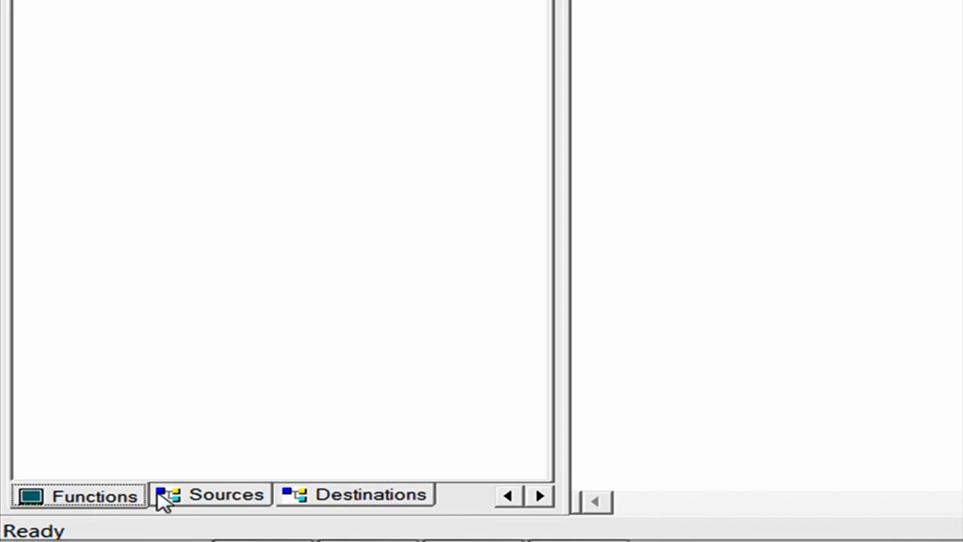
pyautogui.click(506, 497)
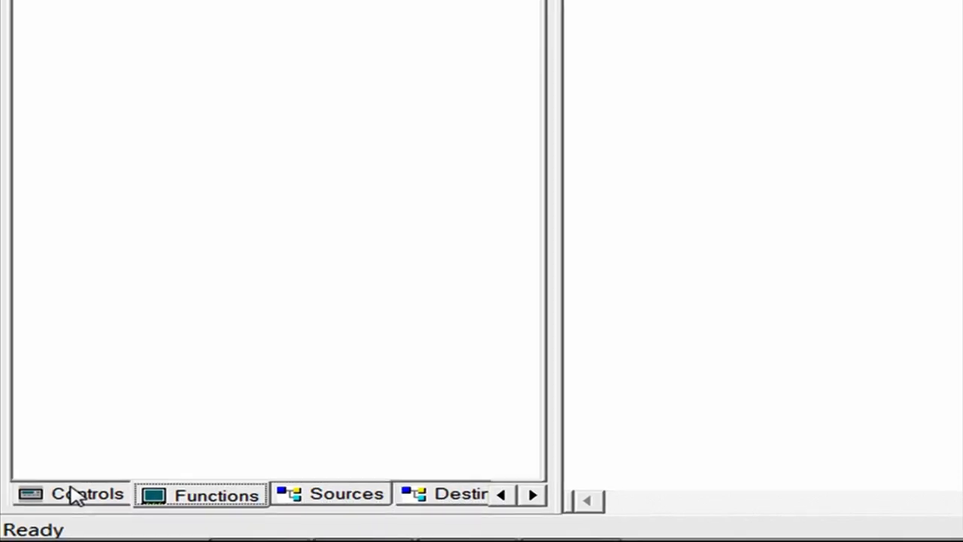
pyautogui.click(75, 496)
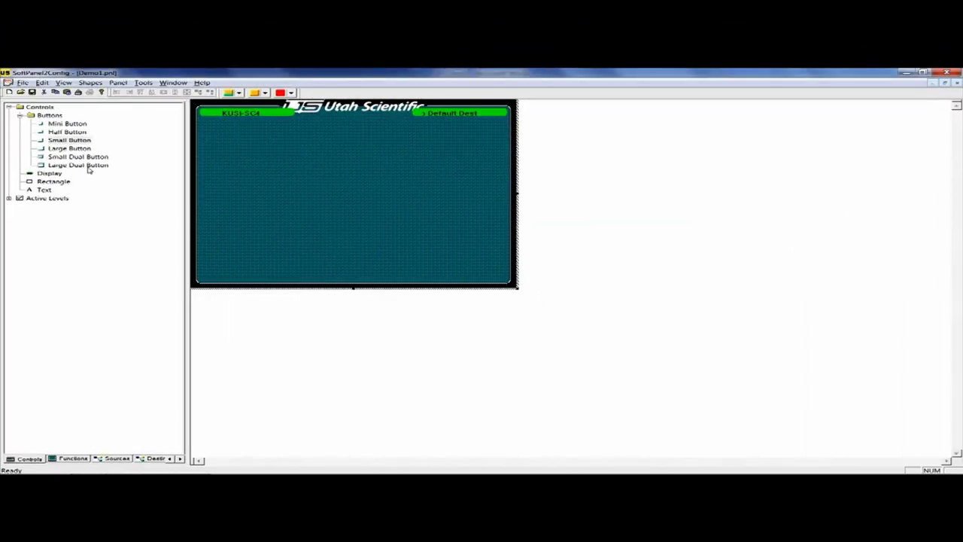
# - Place four large buttons in a row and move the leftmost above the others
pyautogui.click(70, 150)
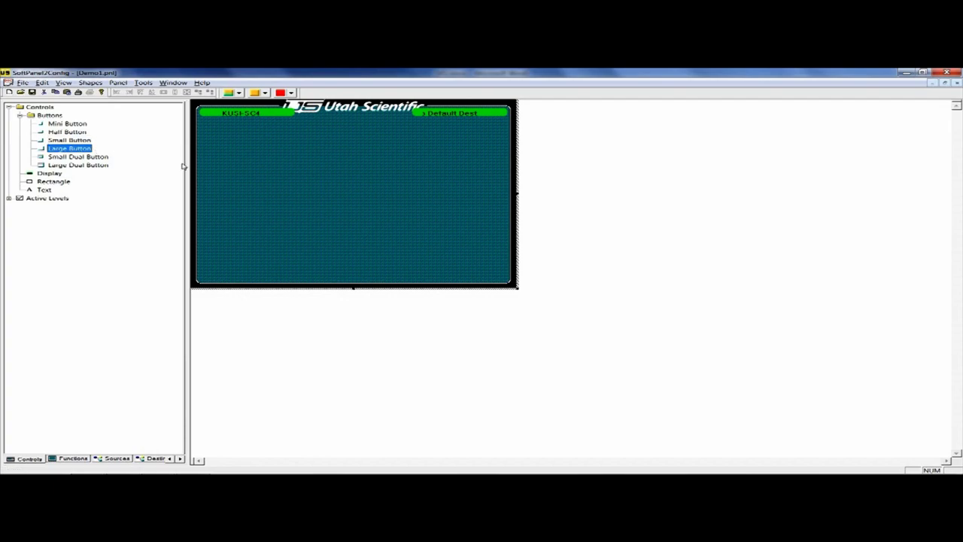
pyautogui.click(234, 214)
pyautogui.click(285, 214)
pyautogui.click(336, 213)
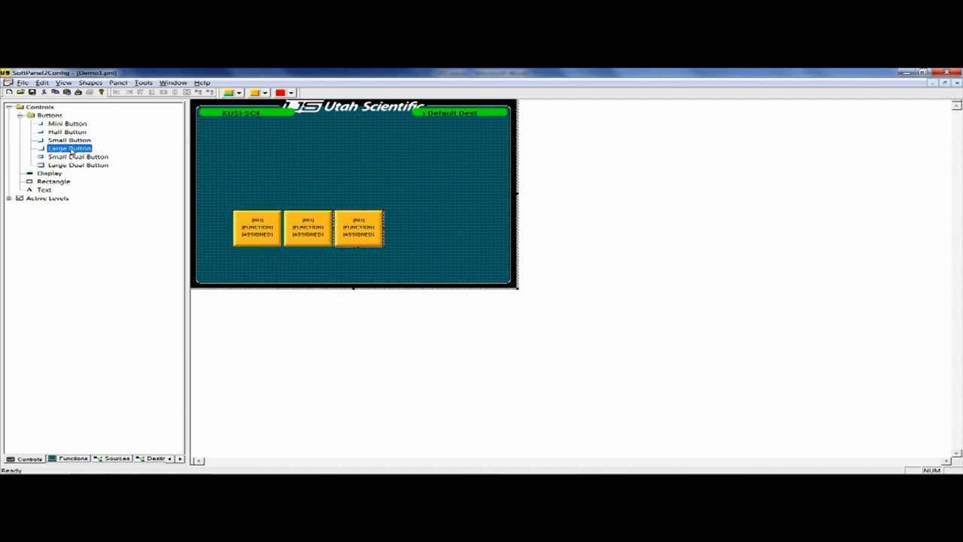
pyautogui.click(387, 214)
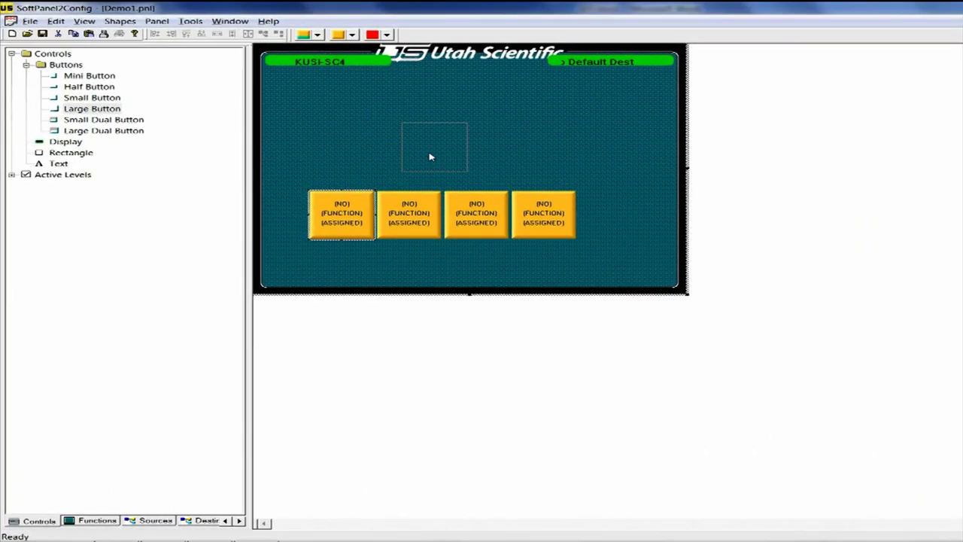
pyautogui.moveTo(248, 234); pyautogui.dragTo(463, 154)
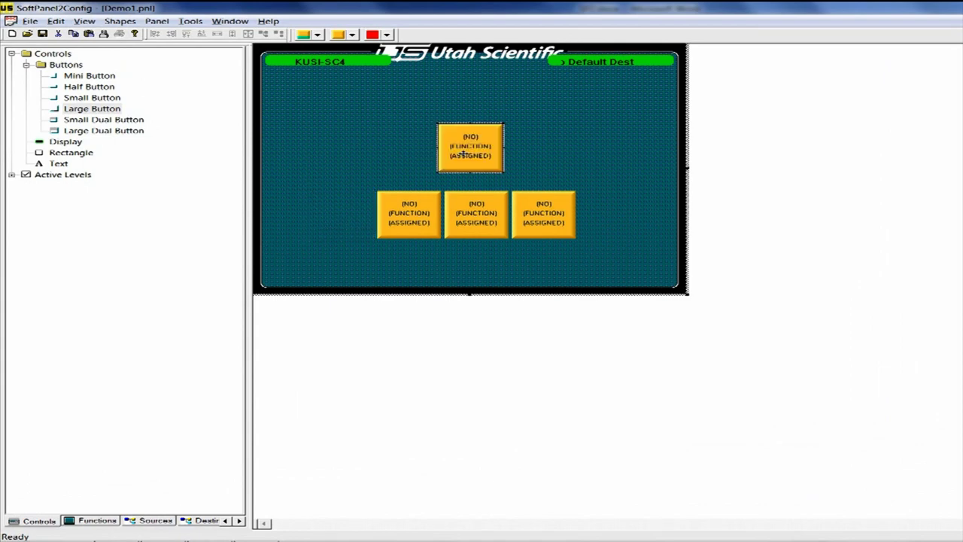
# - Add a display above the top button and resize it
pyautogui.click(74, 142)
pyautogui.moveTo(517, 133); pyautogui.dragTo(476, 119)
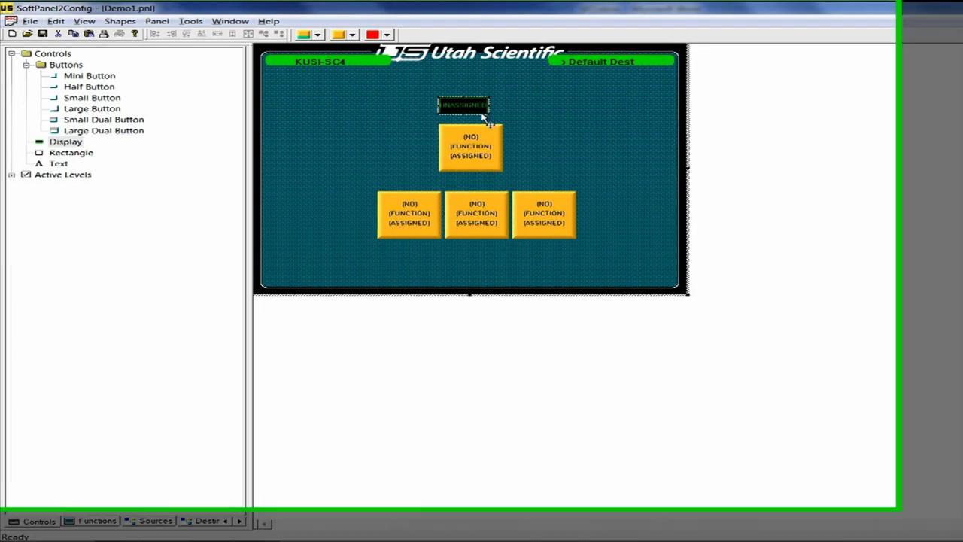
pyautogui.moveTo(488, 114); pyautogui.dragTo(564, 129)
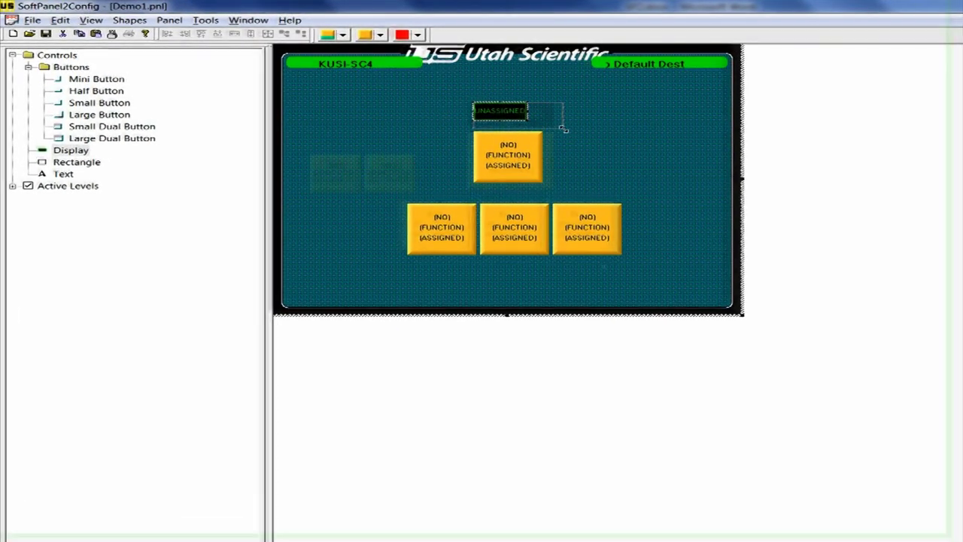
# - Colour the bottom three buttons cyan using the Single Button colour setting, then list the button functions
pyautogui.rightClick(503, 243)
pyautogui.moveTo(542, 249)
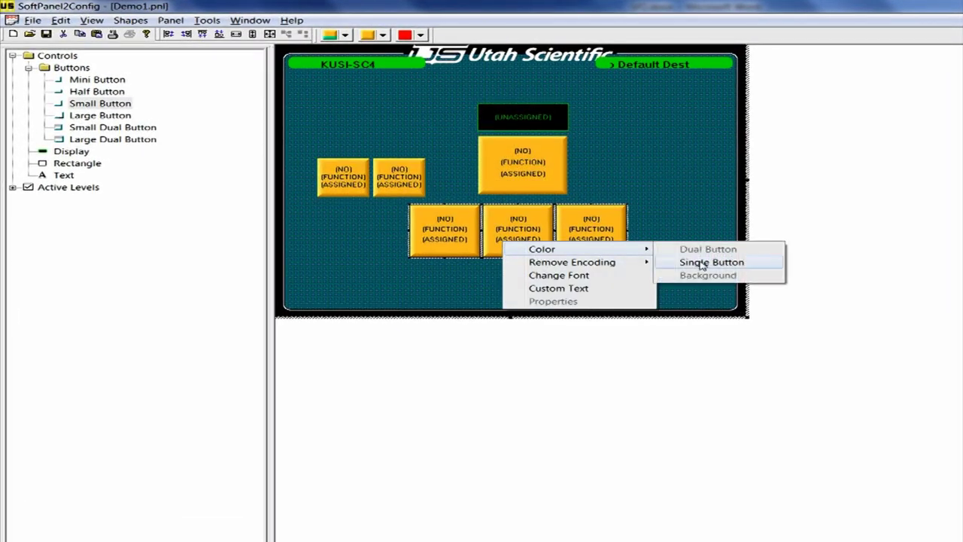
pyautogui.click(701, 262)
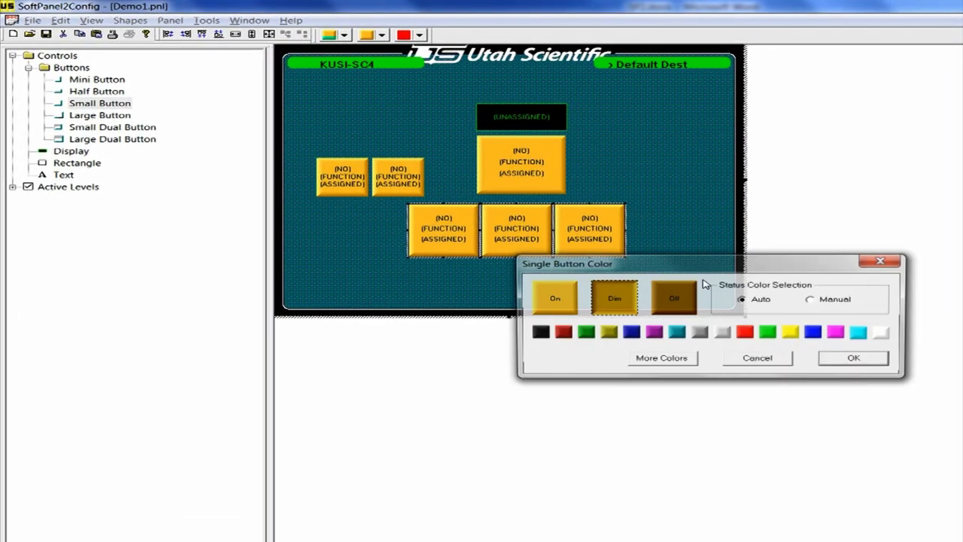
pyautogui.click(798, 311)
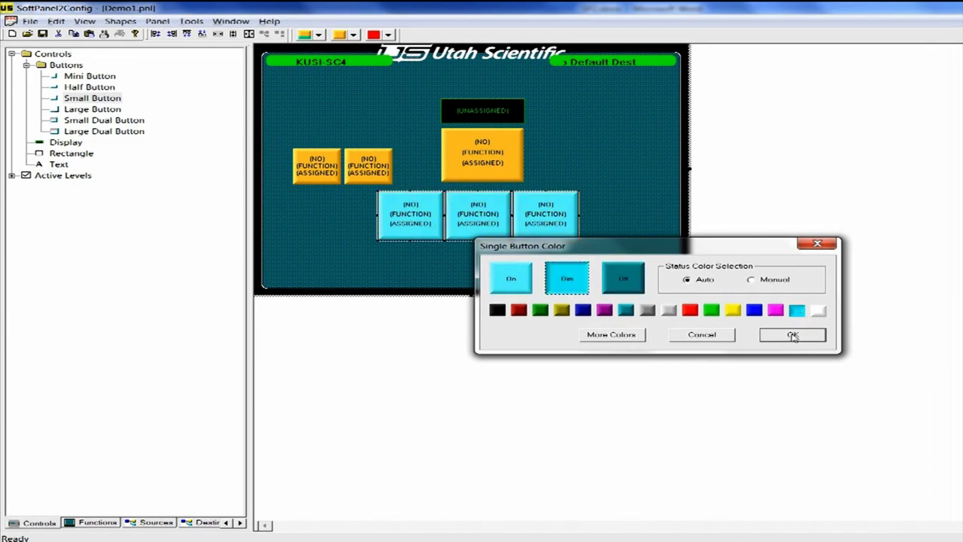
pyautogui.click(793, 335)
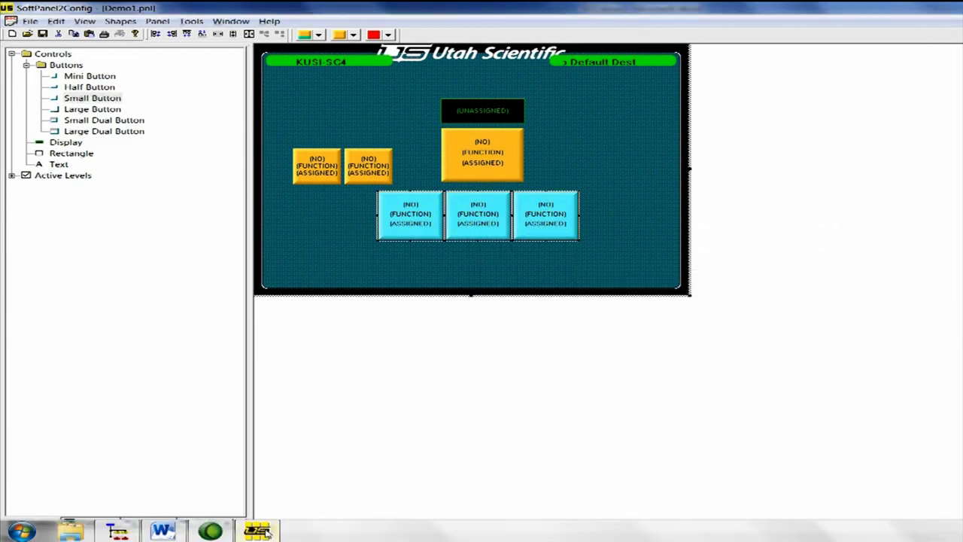
pyautogui.click(96, 524)
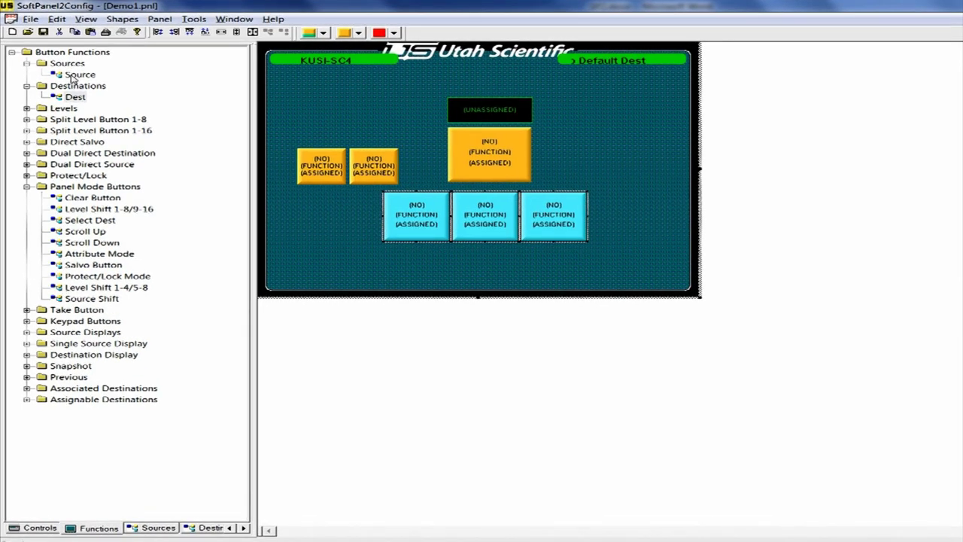
# - Give the cyan buttons the Source function, then list the available sources
pyautogui.moveTo(73, 76); pyautogui.dragTo(416, 220)
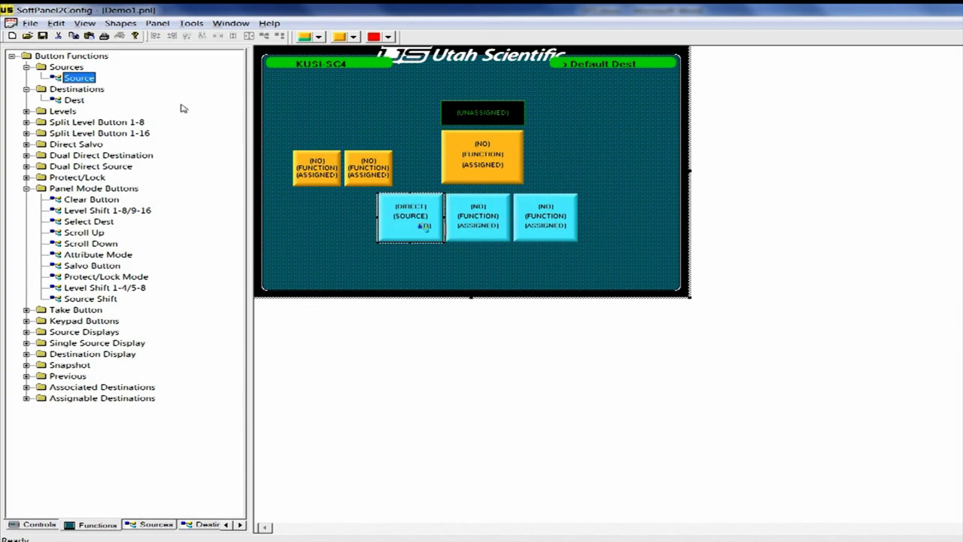
pyautogui.moveTo(79, 77)
pyautogui.mouseDown()
pyautogui.moveTo(479, 218)
pyautogui.moveTo(546, 218)
pyautogui.mouseUp()
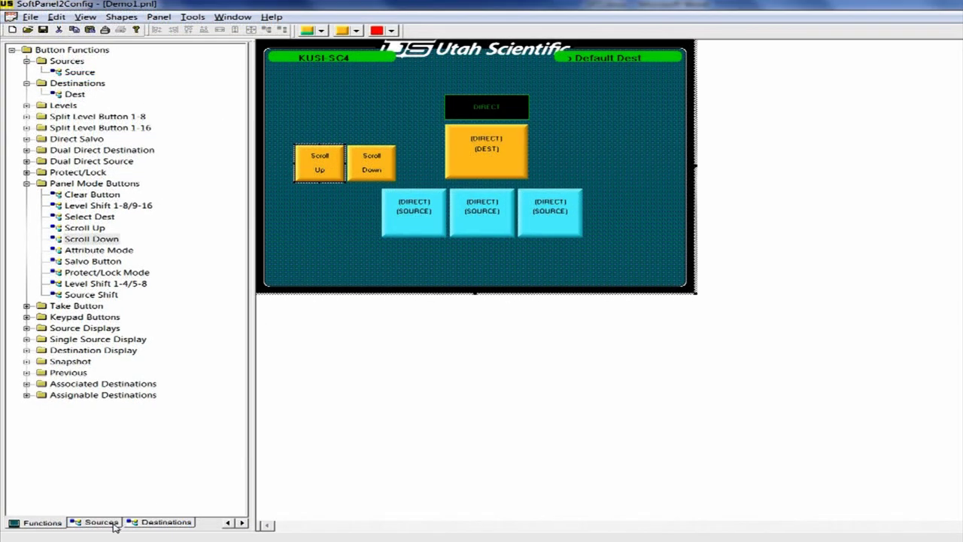
pyautogui.click(102, 522)
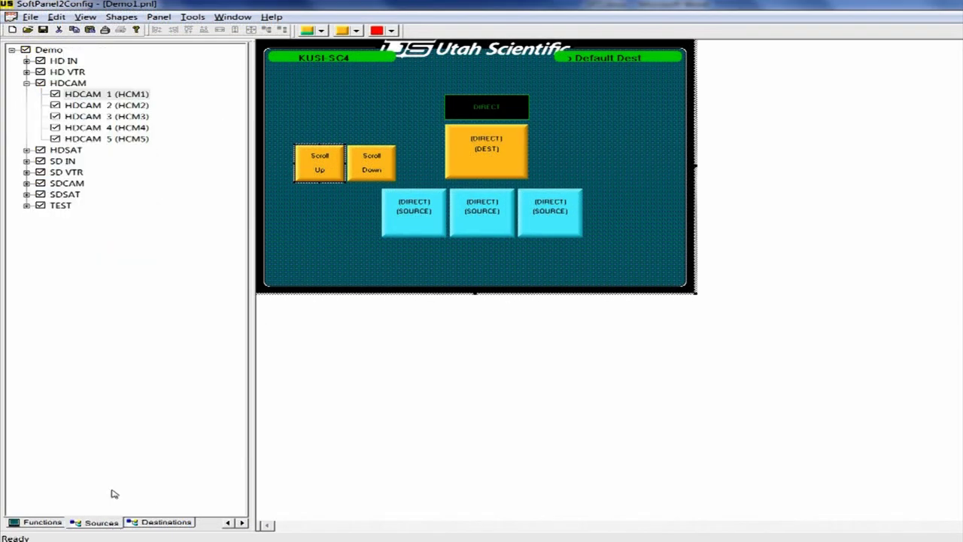
# - Drop HDCAM 1, HDCAM 2 and HDCAM 3 onto the cyan buttons, then list destinations
pyautogui.click(104, 97)
pyautogui.moveTo(105, 97); pyautogui.dragTo(414, 209)
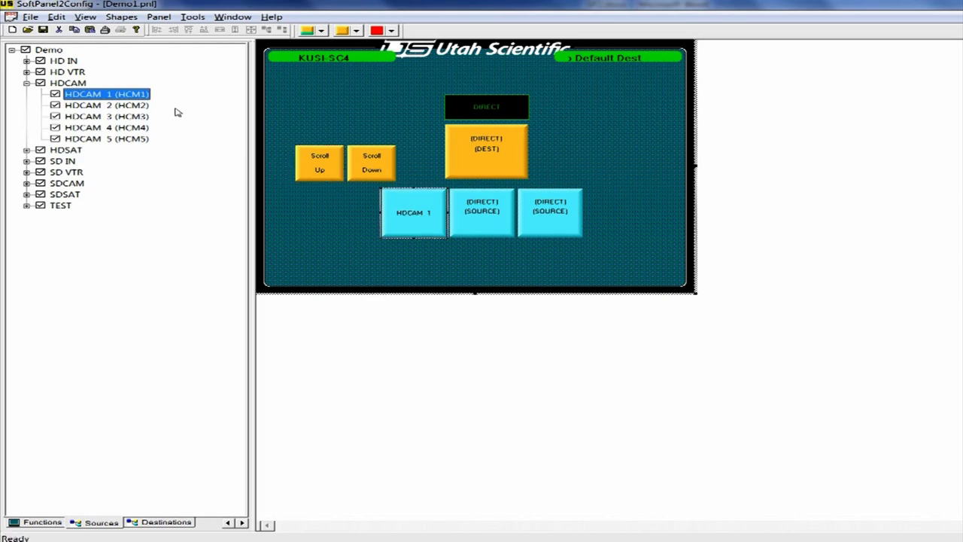
pyautogui.click(105, 106)
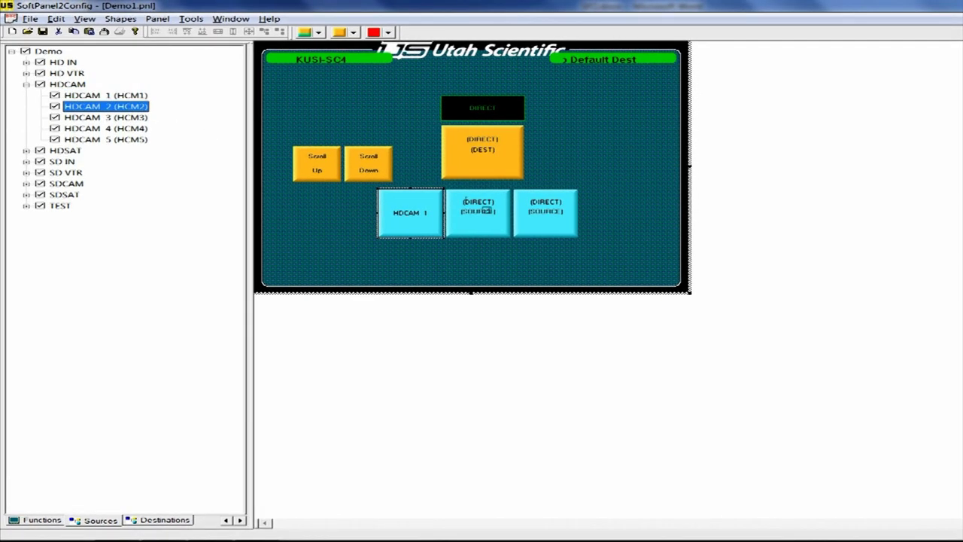
pyautogui.moveTo(486, 211); pyautogui.dragTo(482, 210)
pyautogui.click(97, 118)
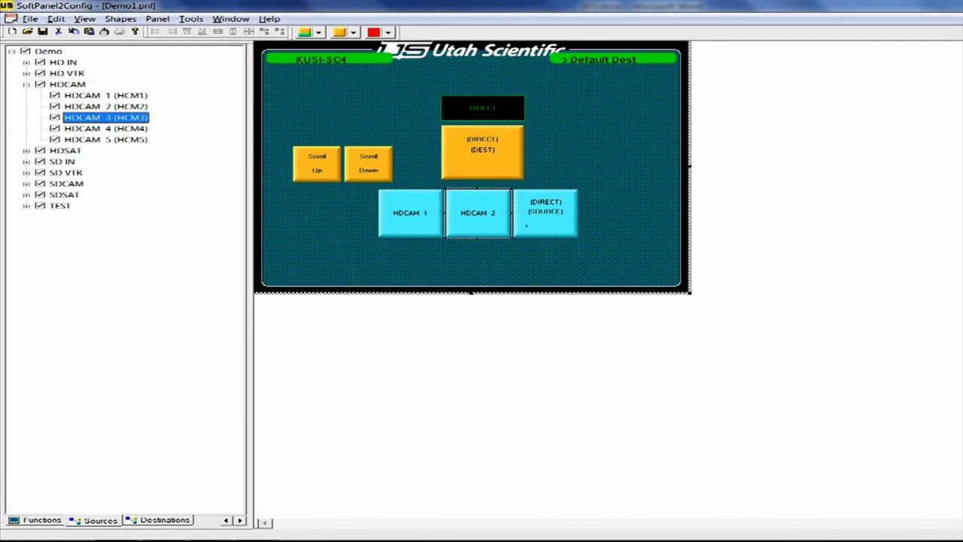
pyautogui.moveTo(538, 221); pyautogui.dragTo(541, 218)
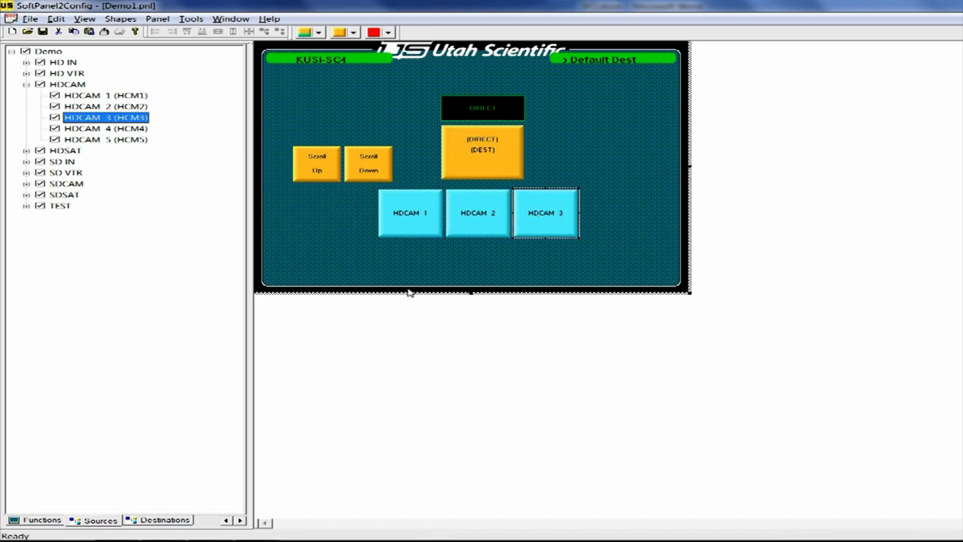
pyautogui.click(171, 520)
# - Assign destination HDMON 1 to the large orange button
pyautogui.click(75, 91)
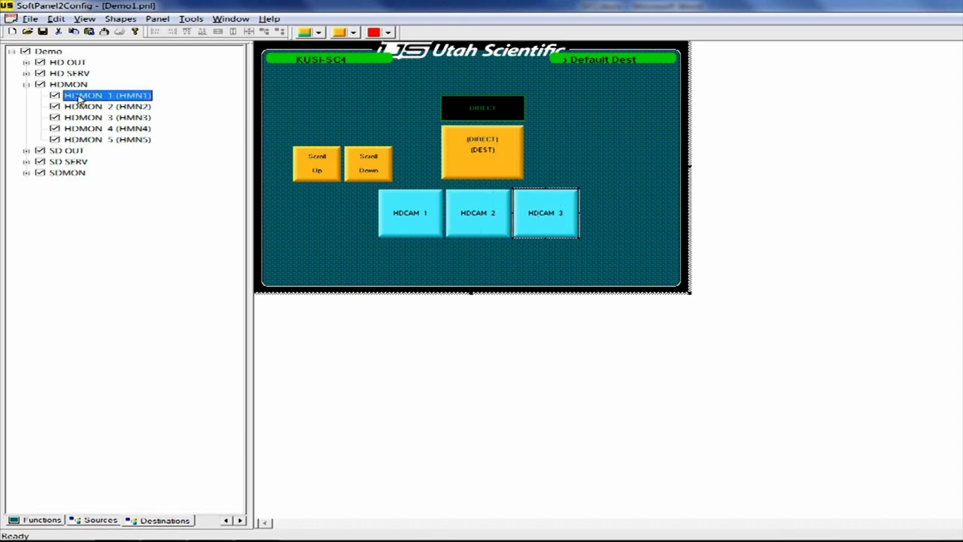
pyautogui.moveTo(431, 169); pyautogui.dragTo(454, 156)
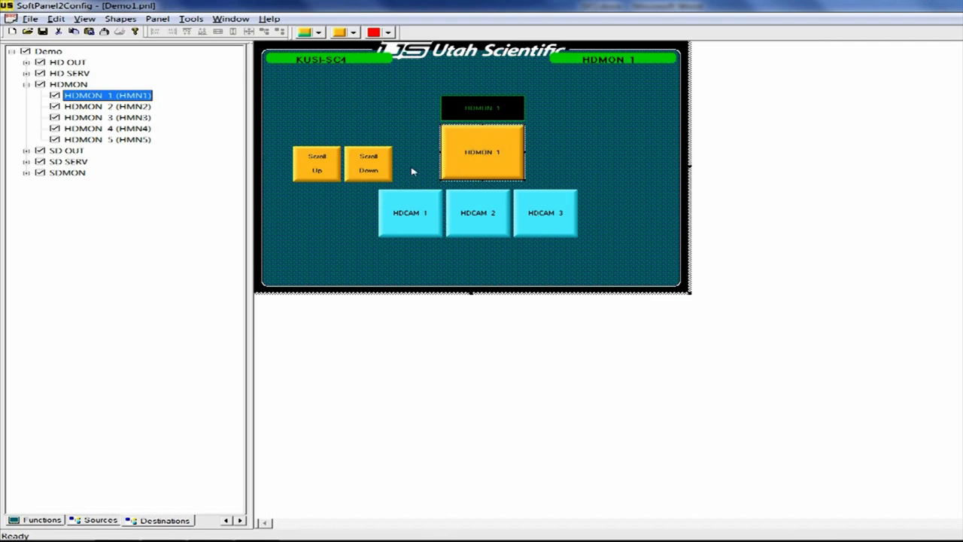
pyautogui.click(490, 149)
# - Give the black display a larger font and start a red rectangle beside HDCAM 1
pyautogui.rightClick(492, 111)
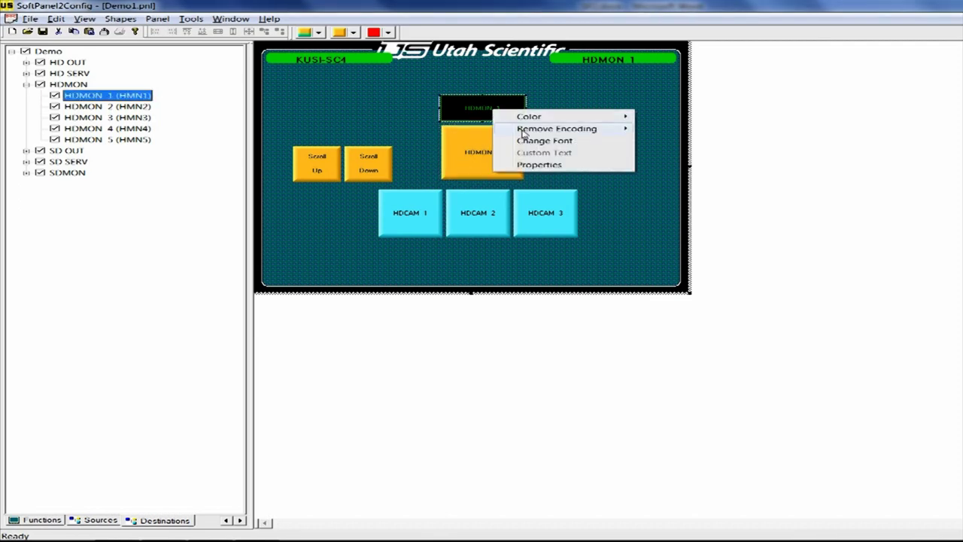
pyautogui.click(524, 134)
pyautogui.click(747, 200)
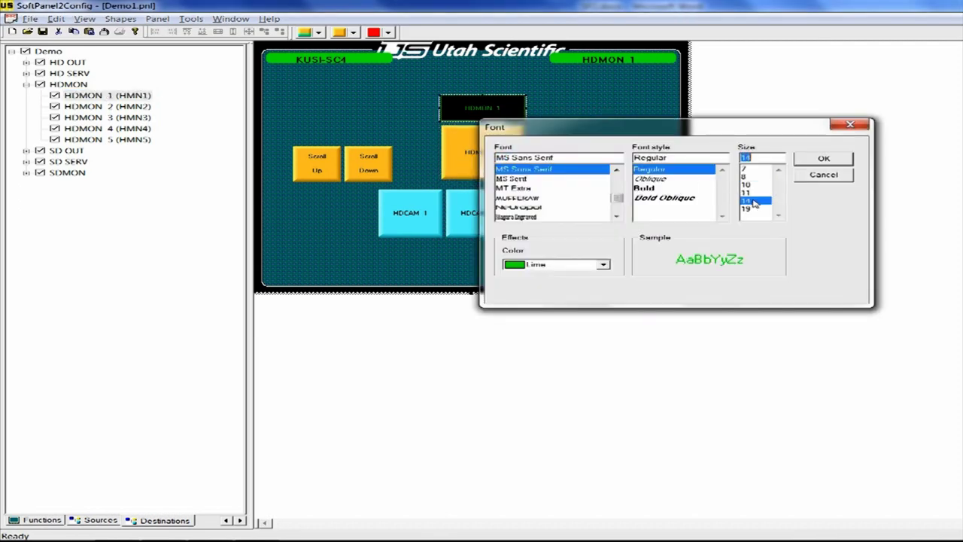
pyautogui.click(824, 158)
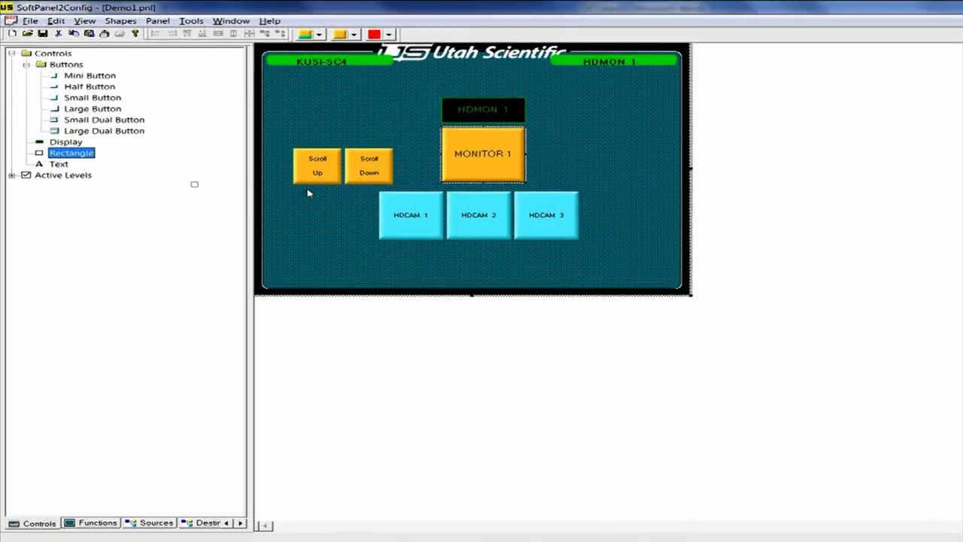
pyautogui.moveTo(307, 187); pyautogui.dragTo(335, 207)
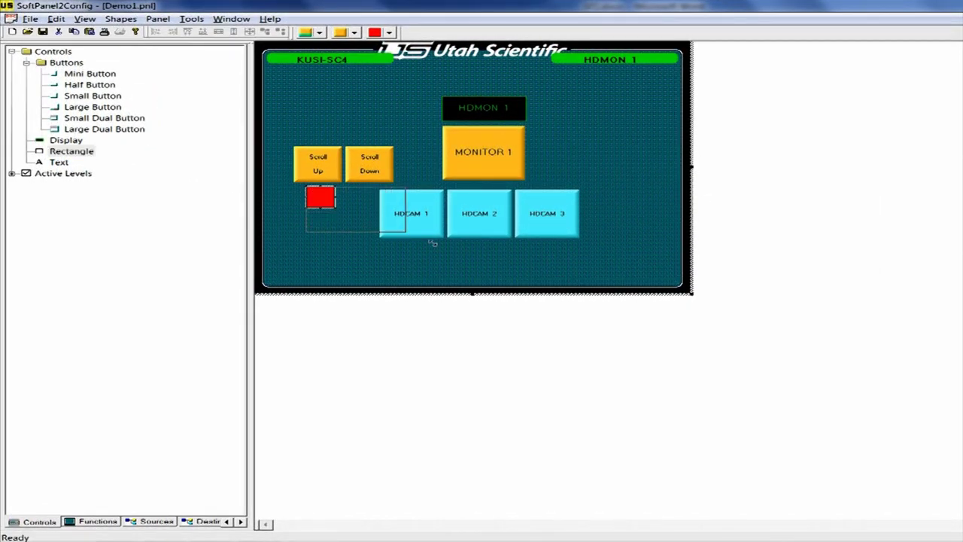
# - Stretch the red rectangle into a backdrop behind the three HDCAM buttons
pyautogui.moveTo(337, 208); pyautogui.dragTo(634, 255)
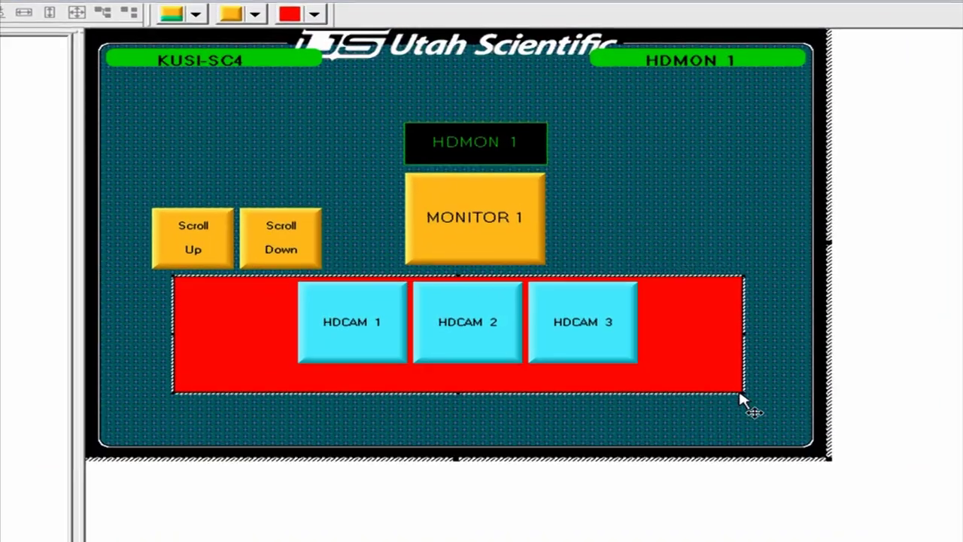
pyautogui.moveTo(741, 395); pyautogui.dragTo(758, 384)
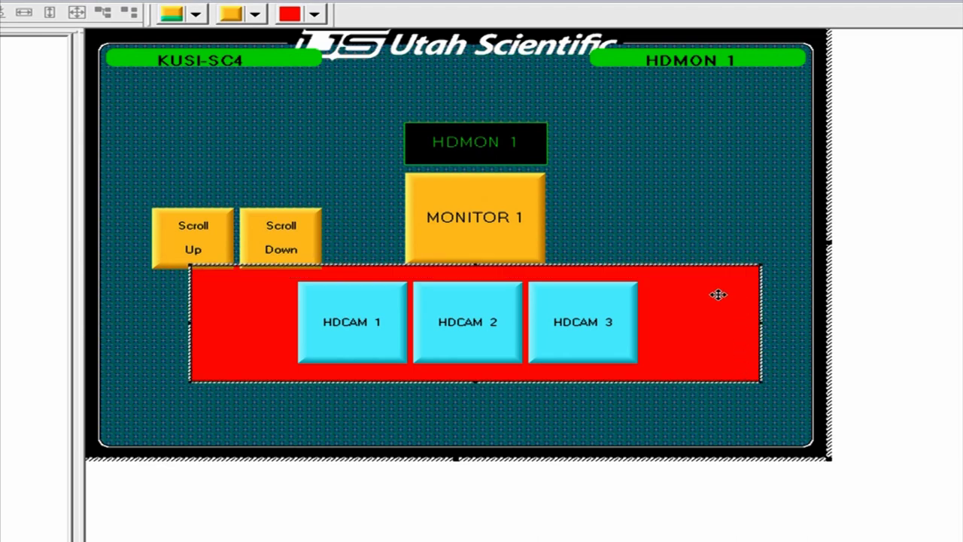
pyautogui.moveTo(193, 200)
pyautogui.mouseDown()
pyautogui.moveTo(173, 256)
pyautogui.moveTo(326, 282)
pyautogui.moveTo(320, 246)
pyautogui.mouseUp()
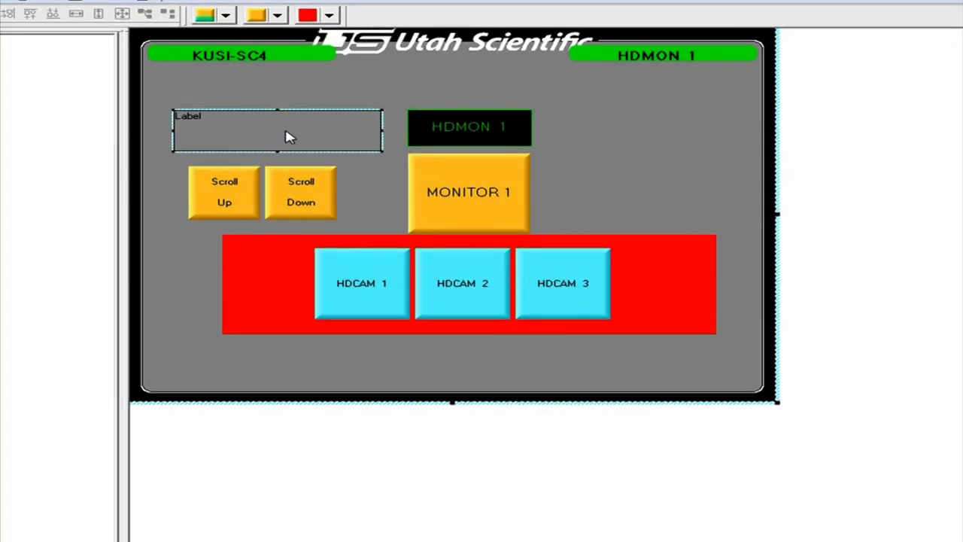
# - Add a text label reading 'EDIT SUITE 1' to the panel
pyautogui.doubleClick(286, 133)
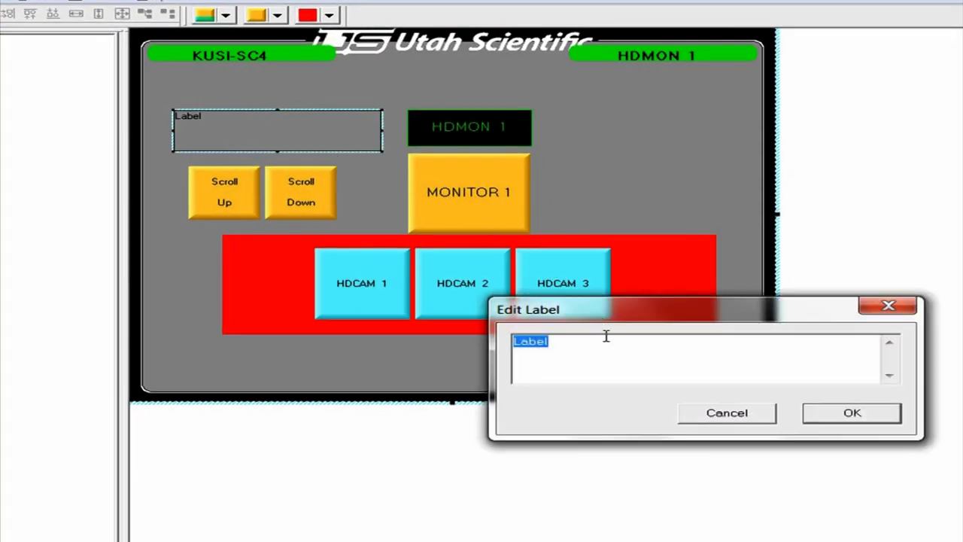
pyautogui.write('EDIT S')
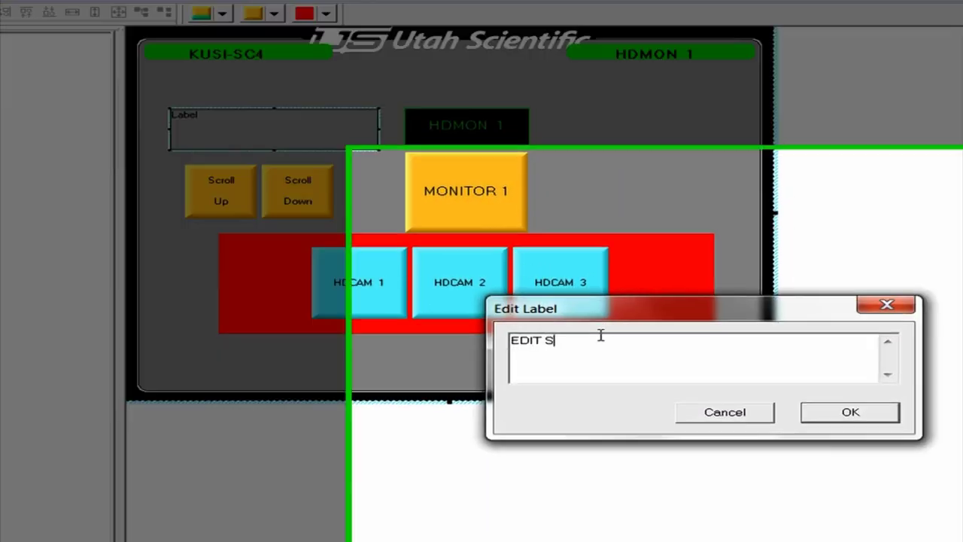
pyautogui.write('UITE ')
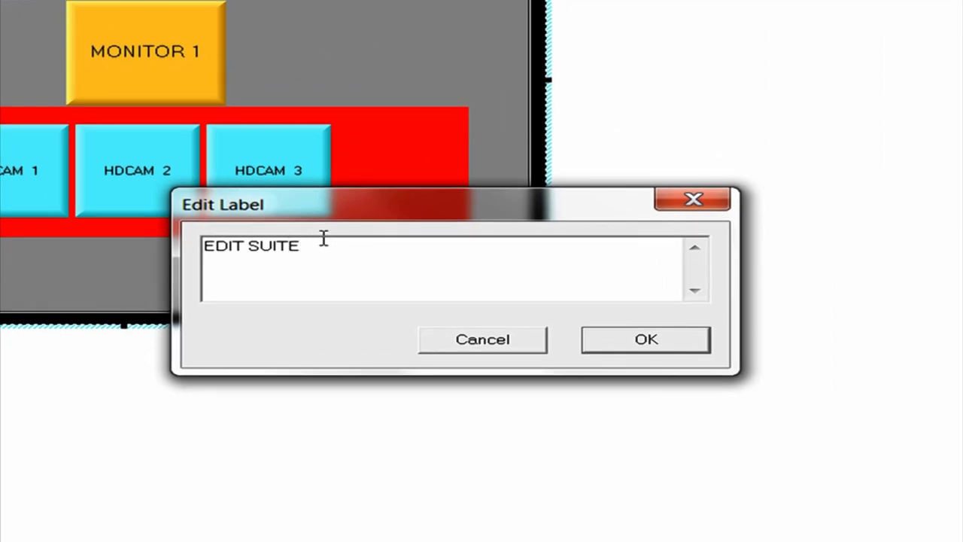
pyautogui.write('1')
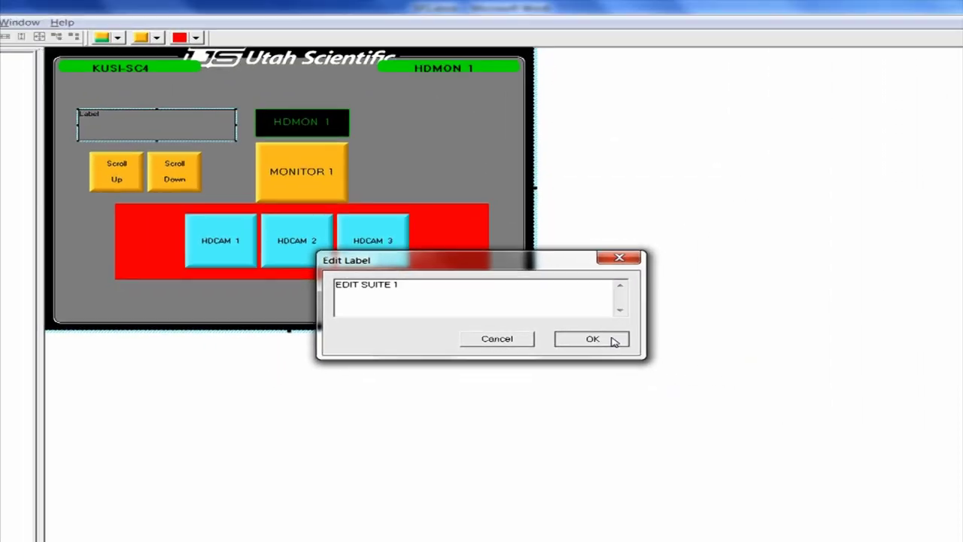
pyautogui.click(681, 344)
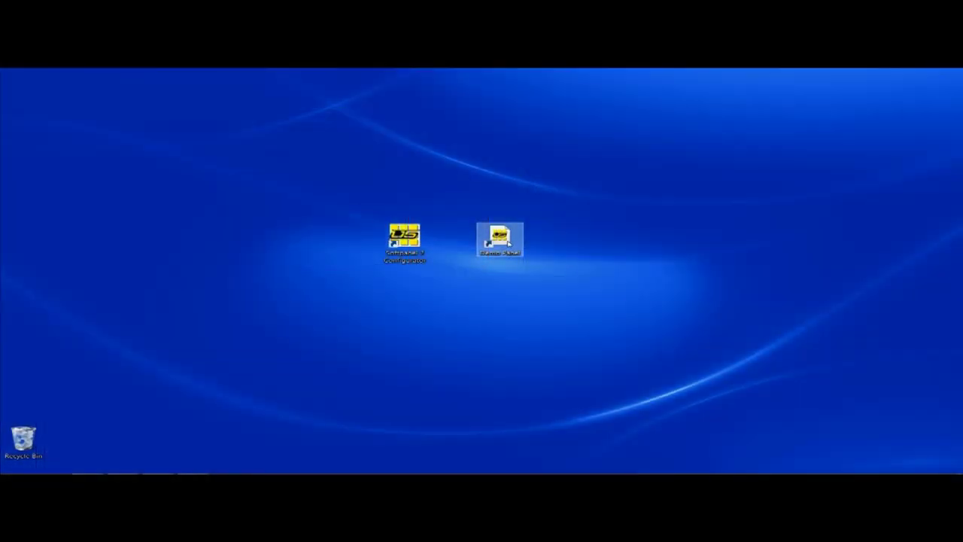
# - Launch Soft Panel 2 and route SD BLACK to SDMON 2 and HD BLACK to HDMON 1
pyautogui.doubleClick(507, 242)
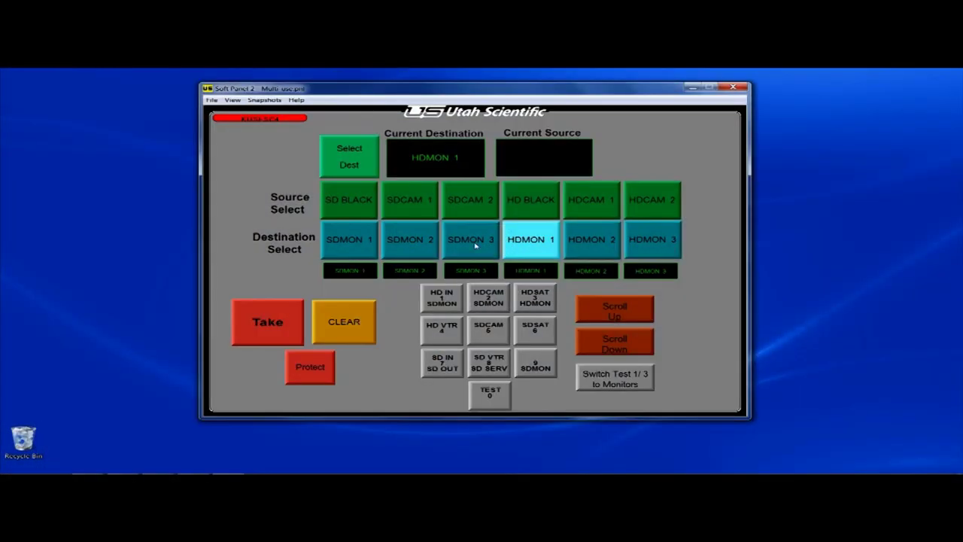
pyautogui.click(419, 241)
pyautogui.click(359, 203)
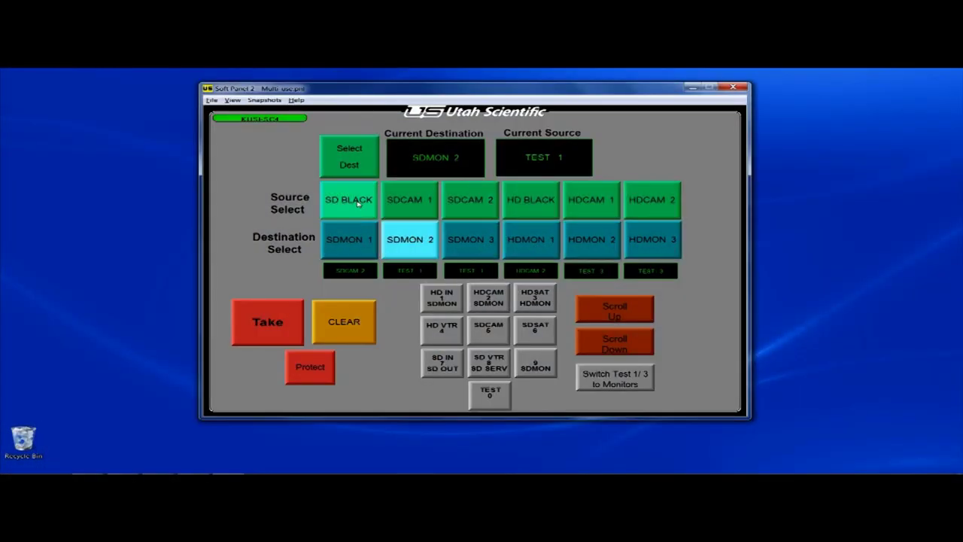
pyautogui.click(526, 238)
pyautogui.click(543, 209)
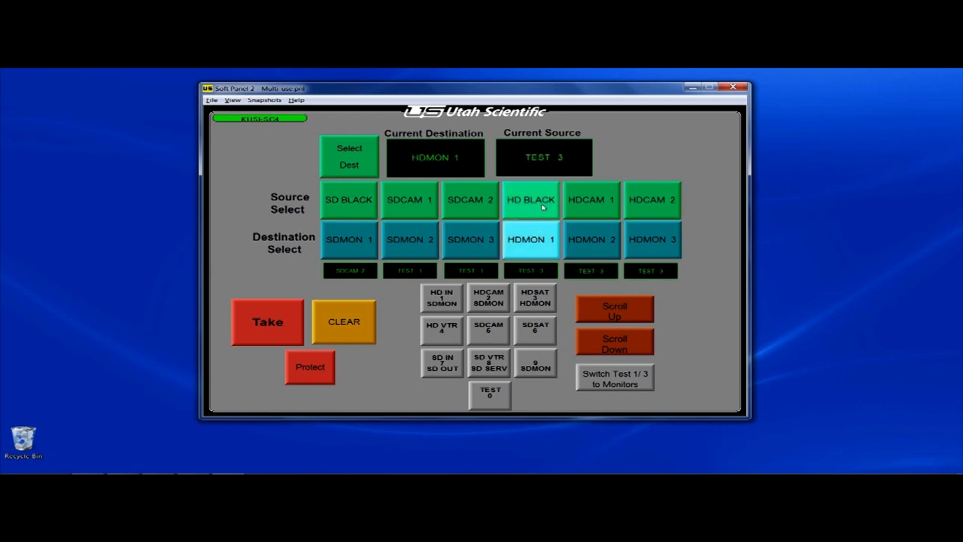
# - Select SDMON 1 by number, queue then cancel SD IN 1, and open HDMON 1's source list
pyautogui.click(457, 161)
pyautogui.click(354, 161)
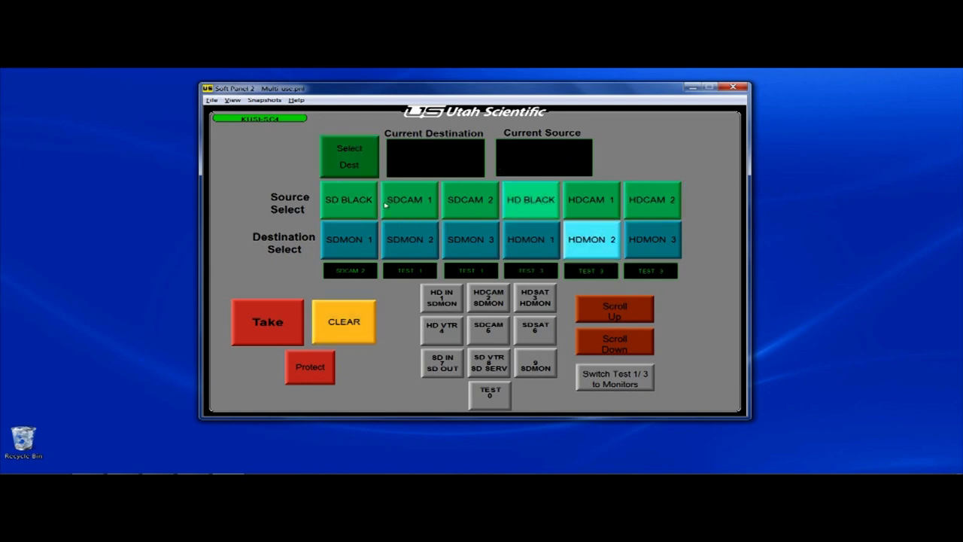
pyautogui.click(447, 302)
pyautogui.click(373, 173)
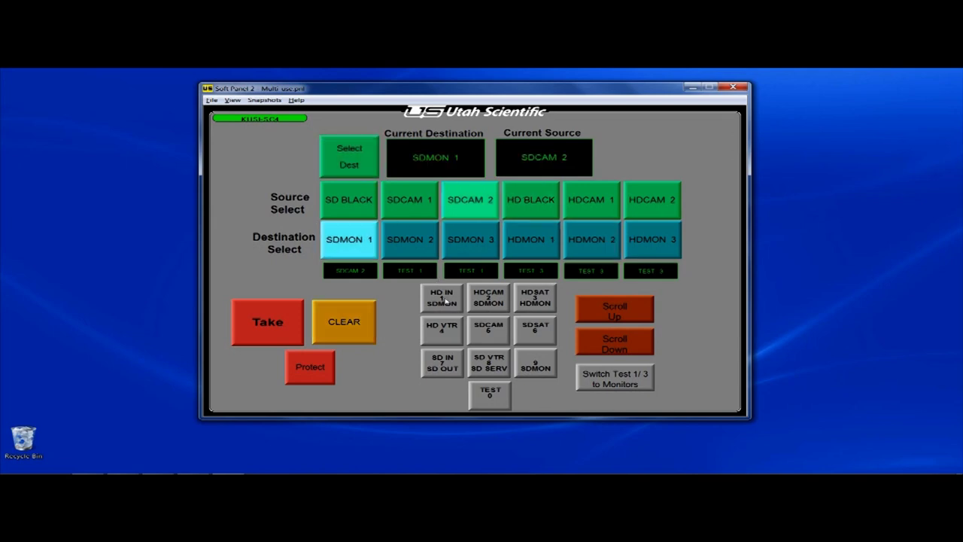
pyautogui.click(447, 361)
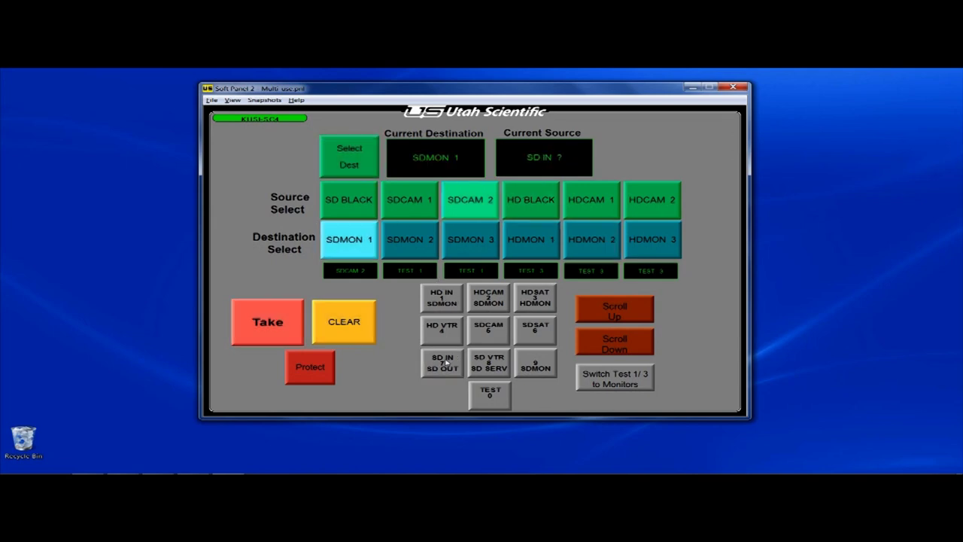
pyautogui.click(444, 301)
pyautogui.click(268, 319)
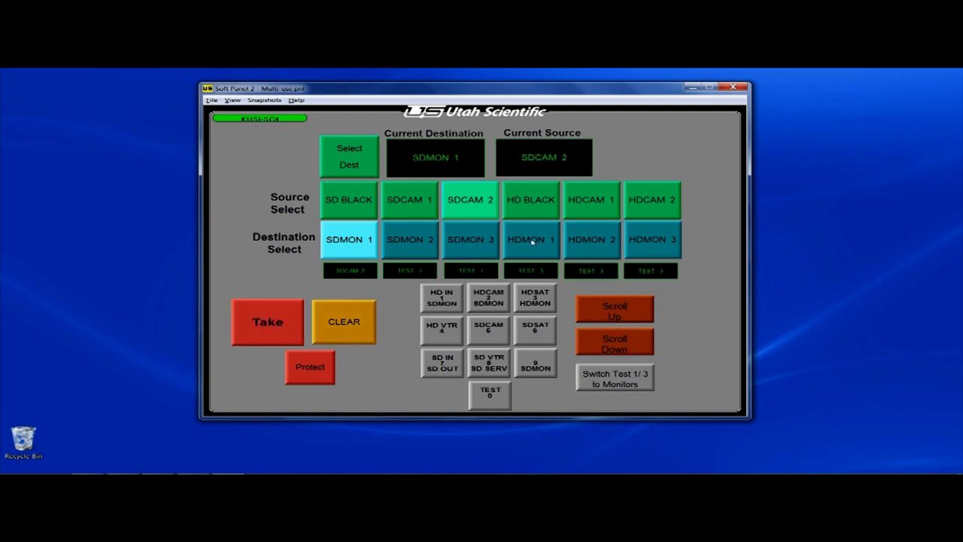
pyautogui.rightClick(532, 242)
pyautogui.click(548, 246)
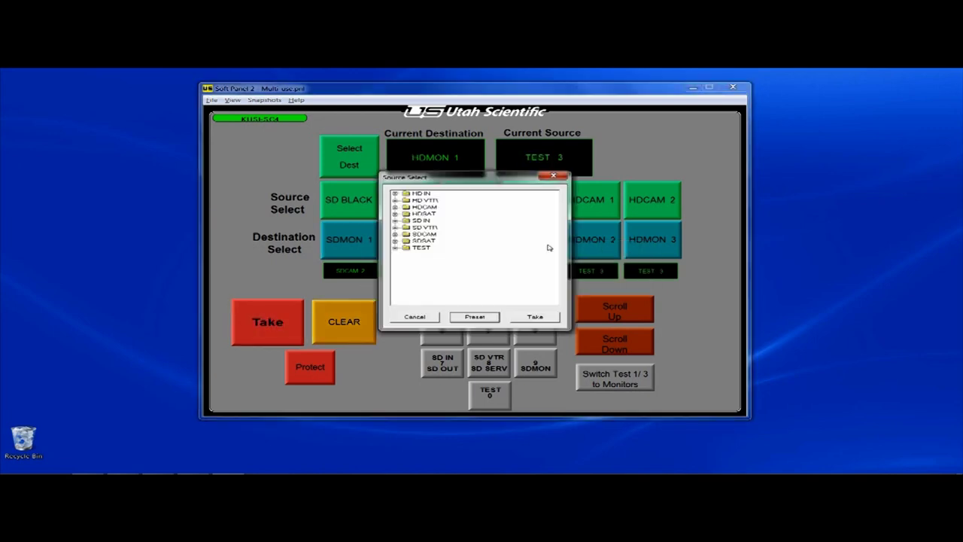
# - Switch source HD VTR 1 to HDMON 1
pyautogui.click(396, 201)
pyautogui.click(423, 207)
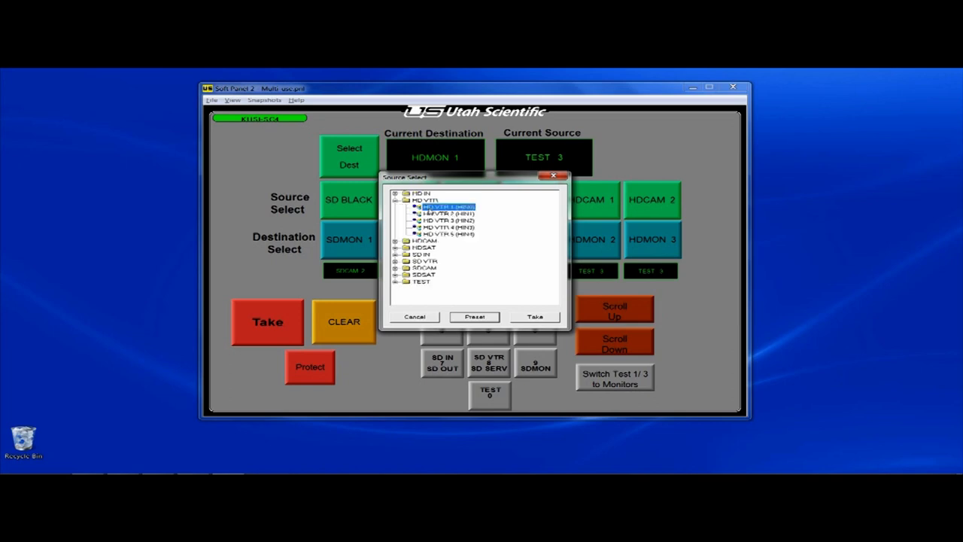
pyautogui.click(534, 317)
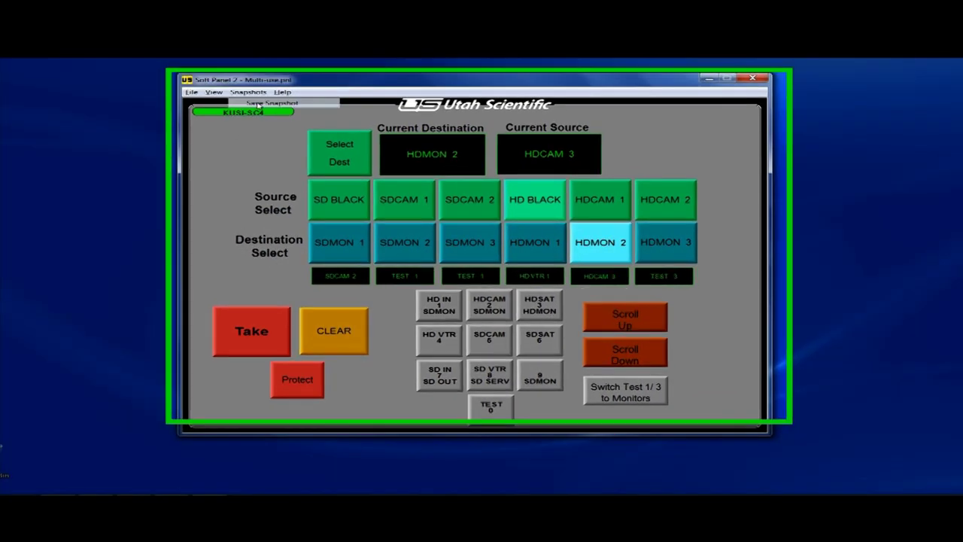
# - Close the Save Snapshot dialog unsaved and recall the Test 1/3 to Monitors snapshot
pyautogui.click(259, 104)
pyautogui.click(181, 241)
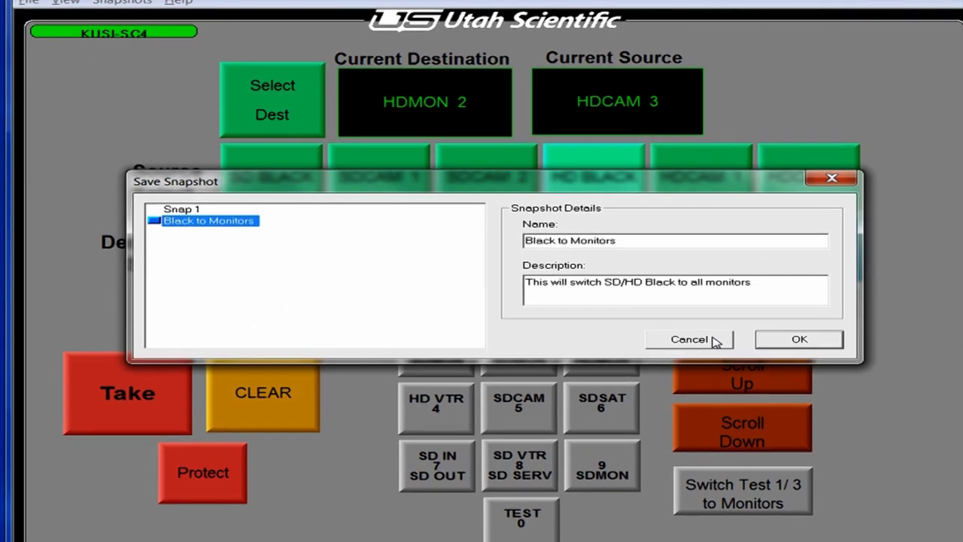
pyautogui.click(681, 353)
pyautogui.click(736, 494)
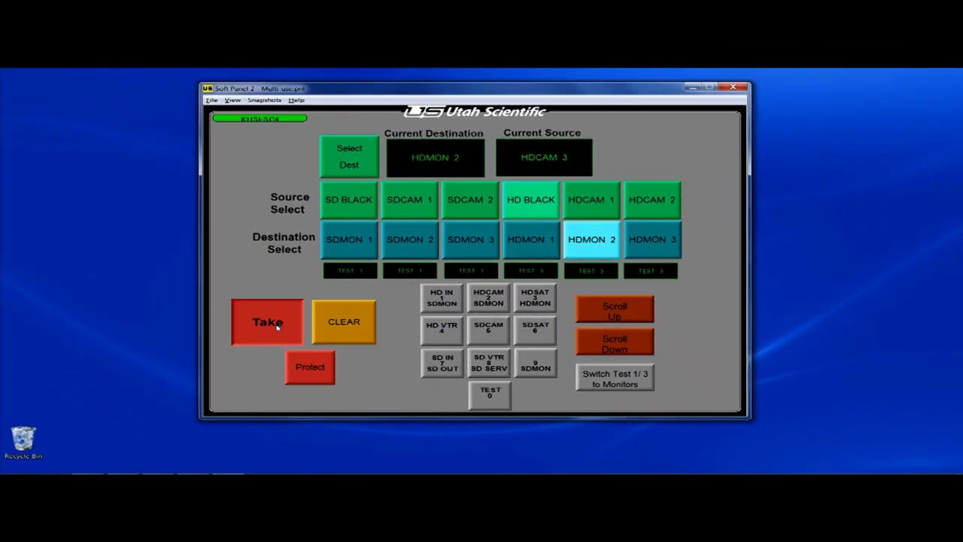
# - Take the recalled snapshot so all six monitors, including HDMON 2 on TEST 3, switch to test signals
pyautogui.click(278, 327)
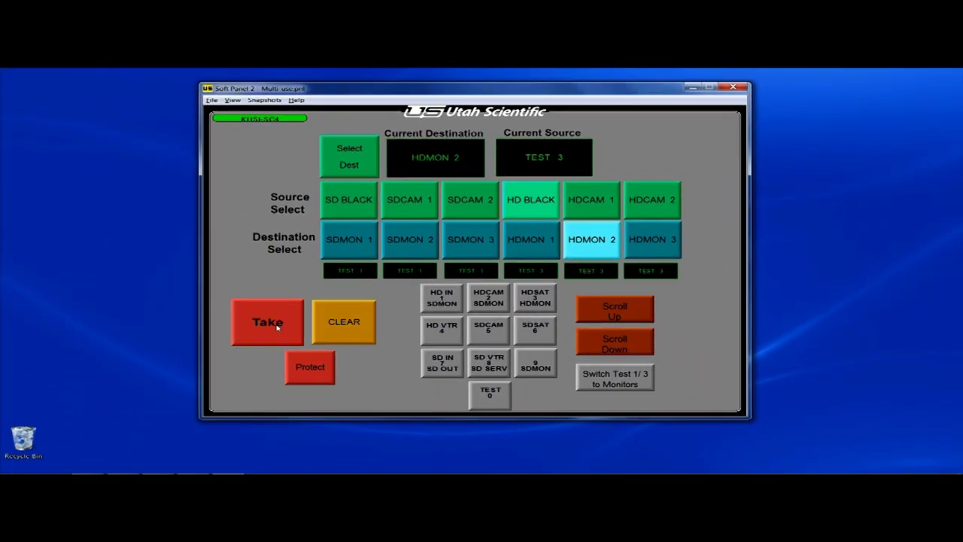